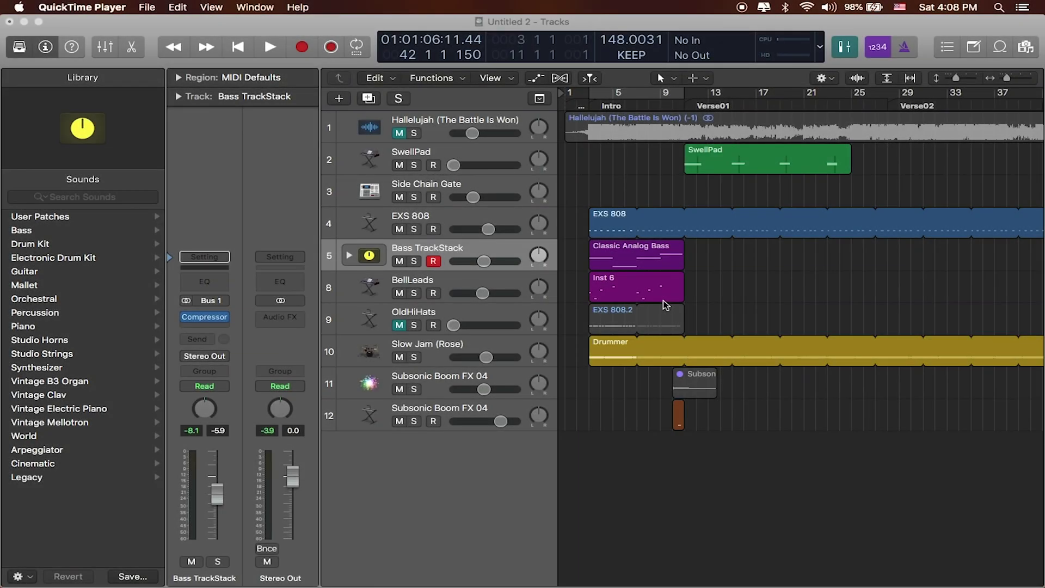
- Activate Logic Pro and select the SwellPad track in the Untitled 2 project
{"action": "left_click", "coordinate": [676, 166]}
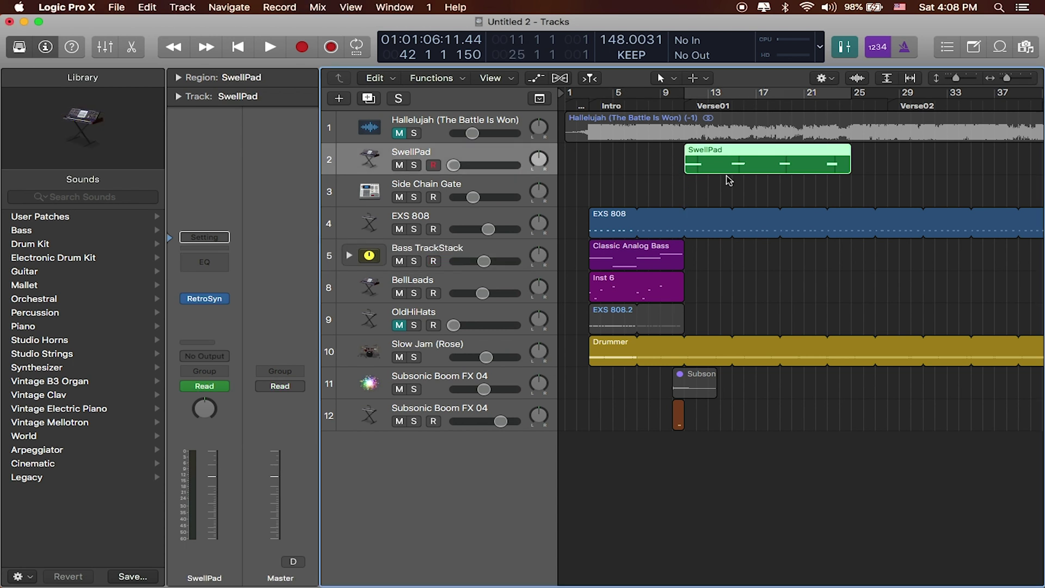
- Select the SwellPad region, play the arrangement, and stop with the playhead just before Verse01
{"action": "left_click", "coordinate": [714, 163]}
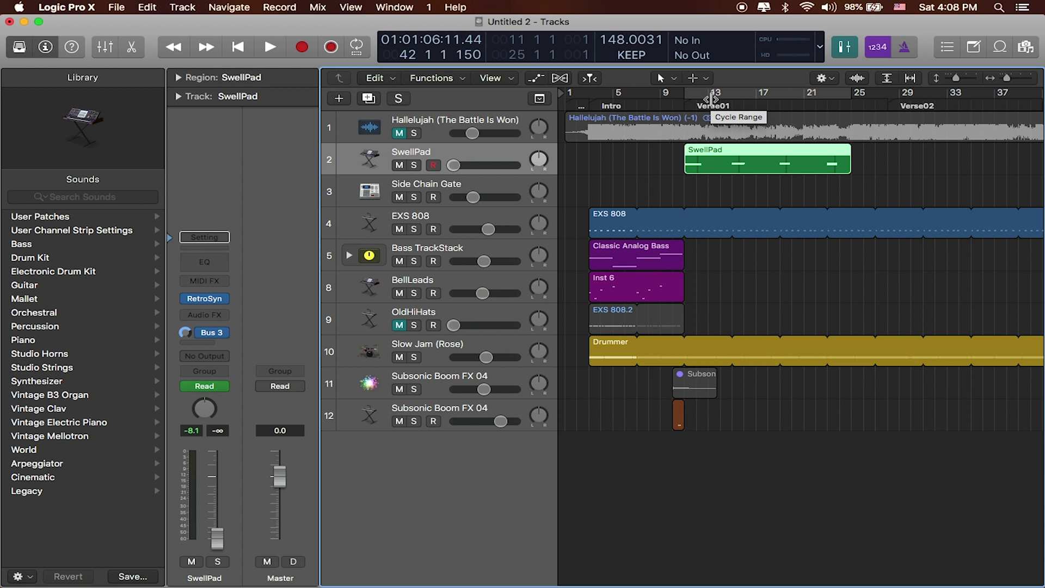
{"action": "key", "text": "space"}
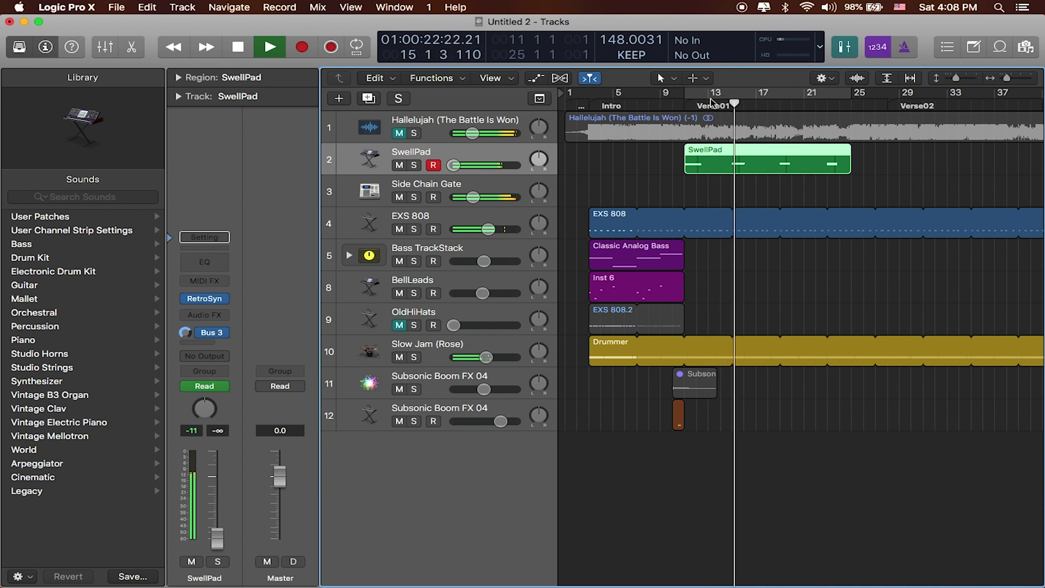
{"action": "left_click", "coordinate": [684, 102]}
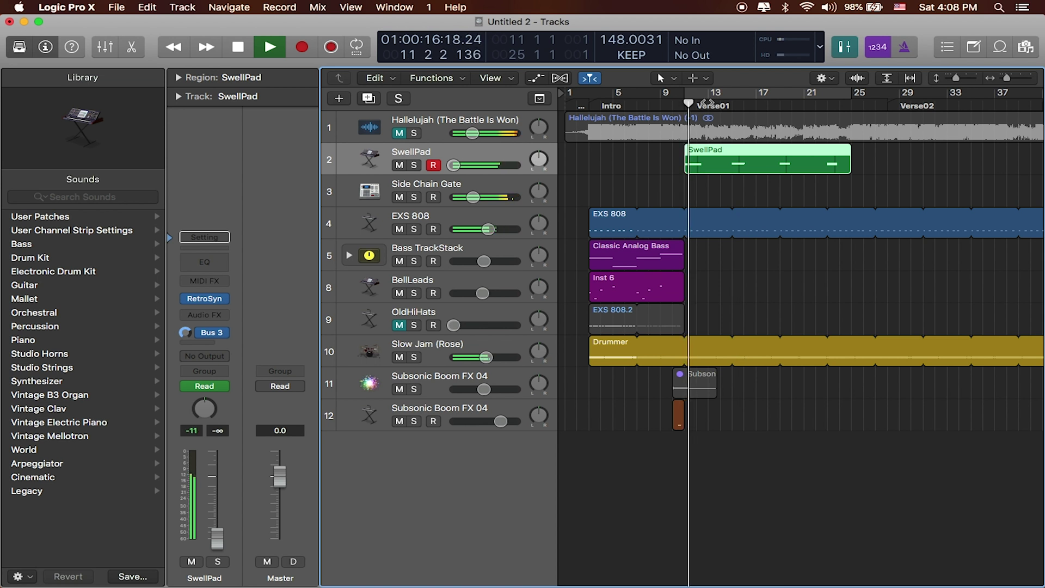
{"action": "key", "text": "space"}
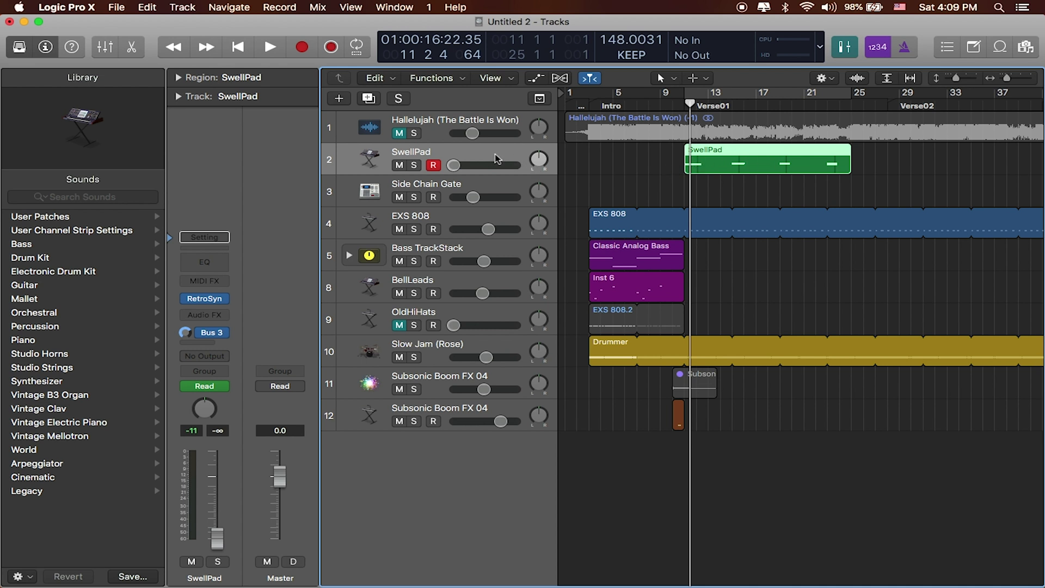
{"action": "mouse_move", "coordinate": [190, 303]}
- Open SwellPad's Retro Synth and raise the Filter Env amount to 0.81
{"action": "left_click", "coordinate": [209, 303]}
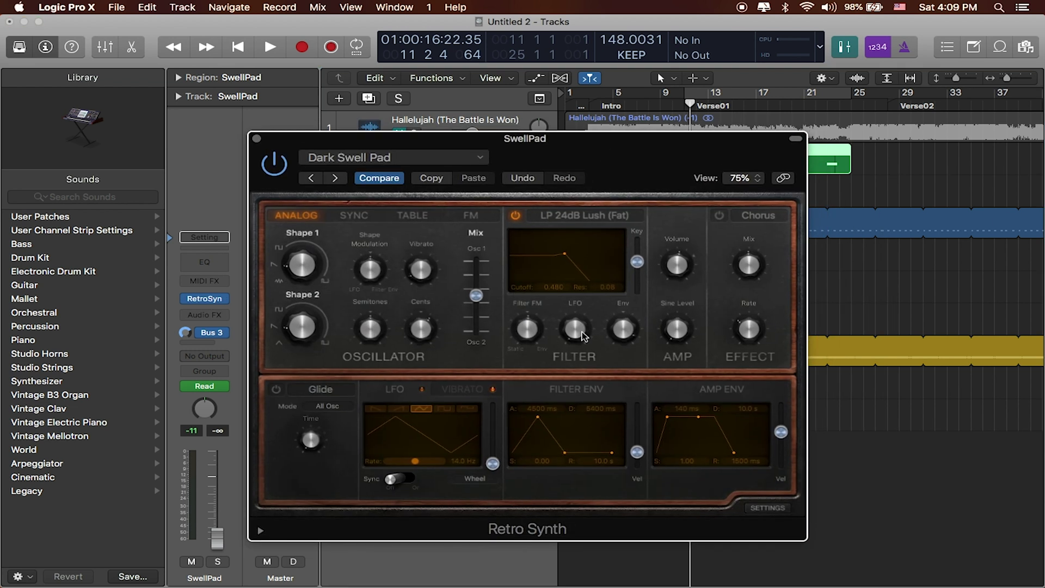
{"action": "mouse_move", "coordinate": [620, 330]}
{"action": "left_mouse_down"}
{"action": "mouse_move", "coordinate": [625, 350]}
{"action": "mouse_move", "coordinate": [620, 333]}
{"action": "left_mouse_up"}
{"action": "left_click_drag", "start_coordinate": [625, 350], "coordinate": [624, 333]}
- Audition the filter during playback, lower Env to about 0.21, and move the synth window aside
{"action": "key", "text": "space"}
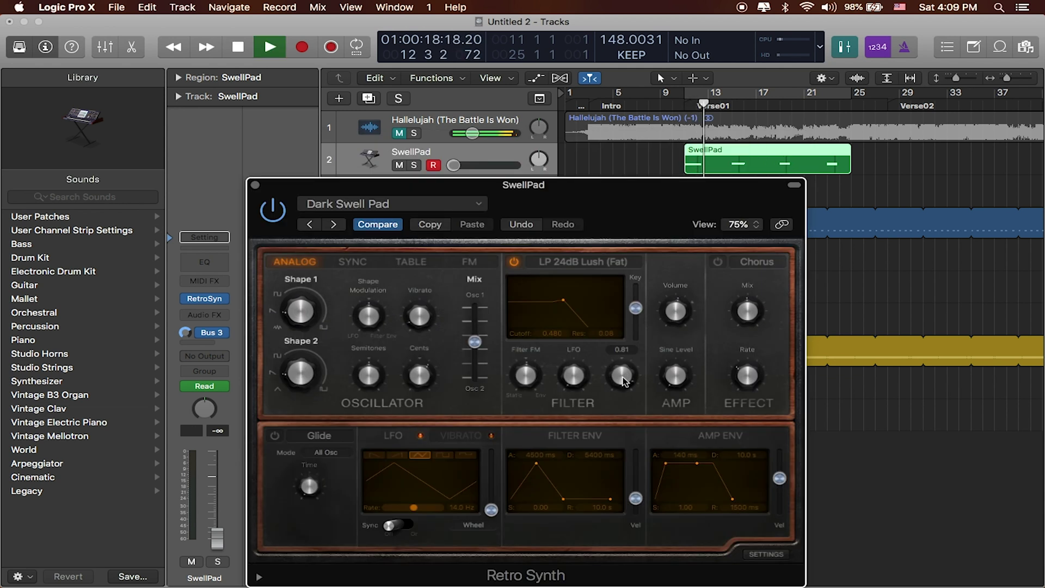
{"action": "key", "text": "space"}
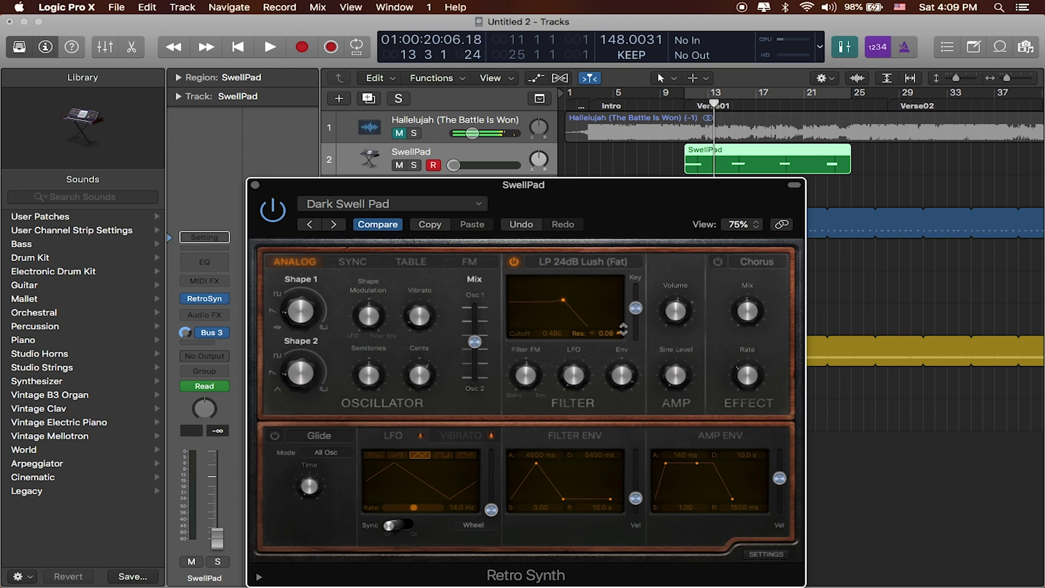
{"action": "key", "text": "space"}
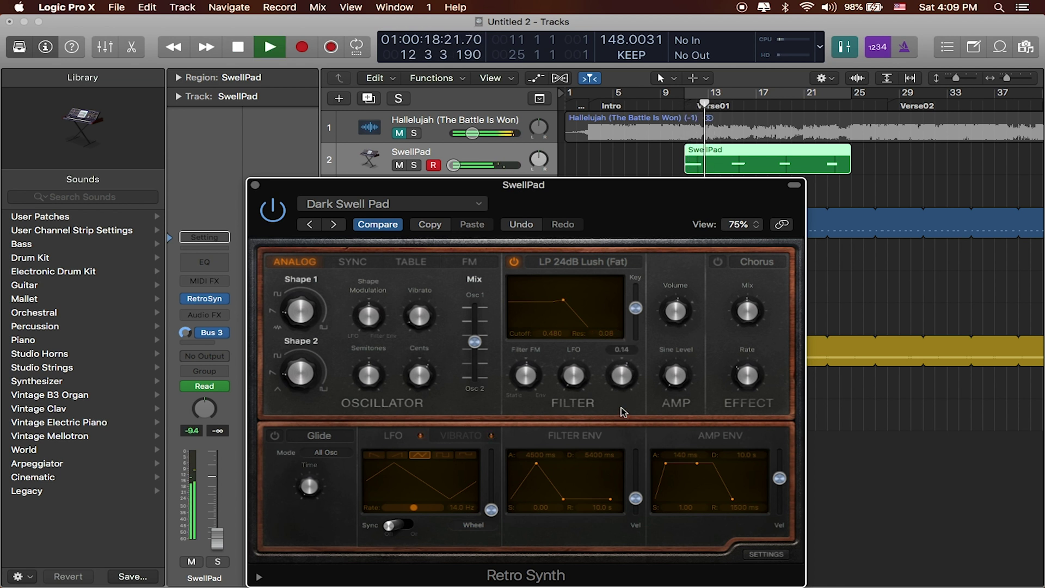
{"action": "mouse_move", "coordinate": [620, 375]}
{"action": "left_mouse_down"}
{"action": "mouse_move", "coordinate": [621, 389]}
{"action": "mouse_move", "coordinate": [635, 379]}
{"action": "mouse_move", "coordinate": [629, 362]}
{"action": "left_mouse_up"}
{"action": "key", "text": "space"}
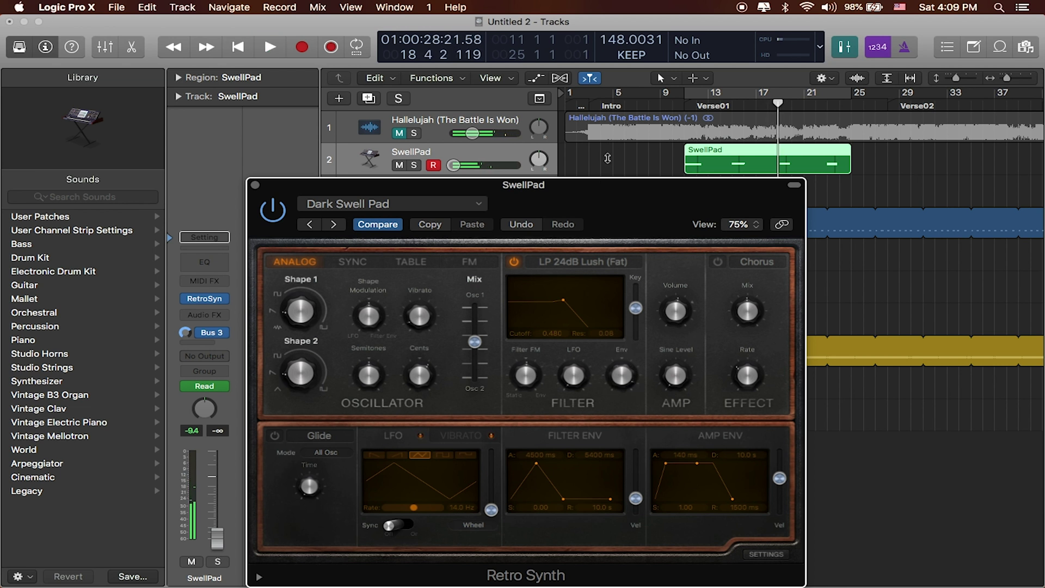
{"action": "left_click_drag", "start_coordinate": [622, 218], "coordinate": [760, 235]}
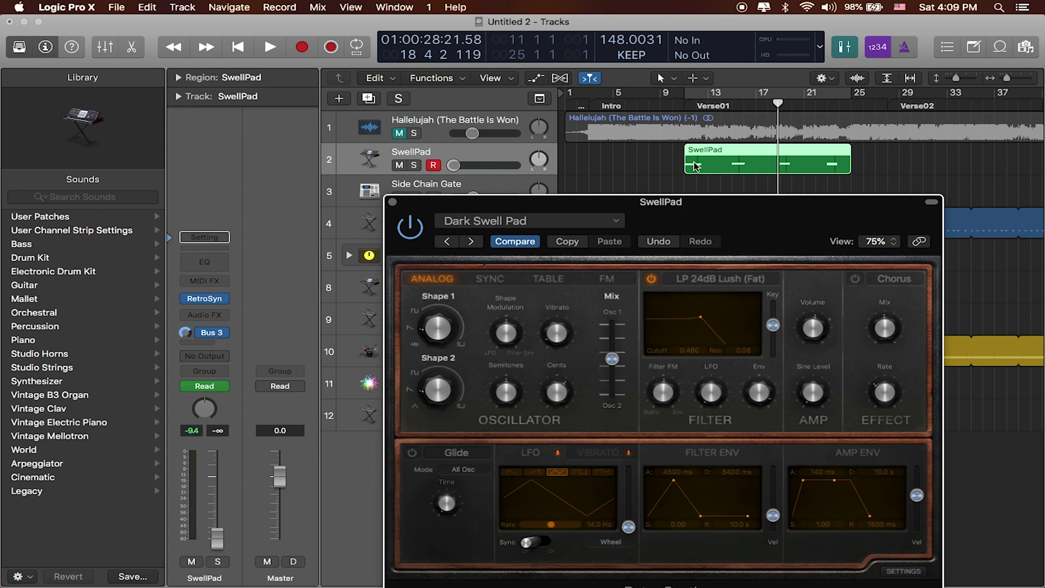
{"action": "left_click_drag", "start_coordinate": [692, 201], "coordinate": [681, 197]}
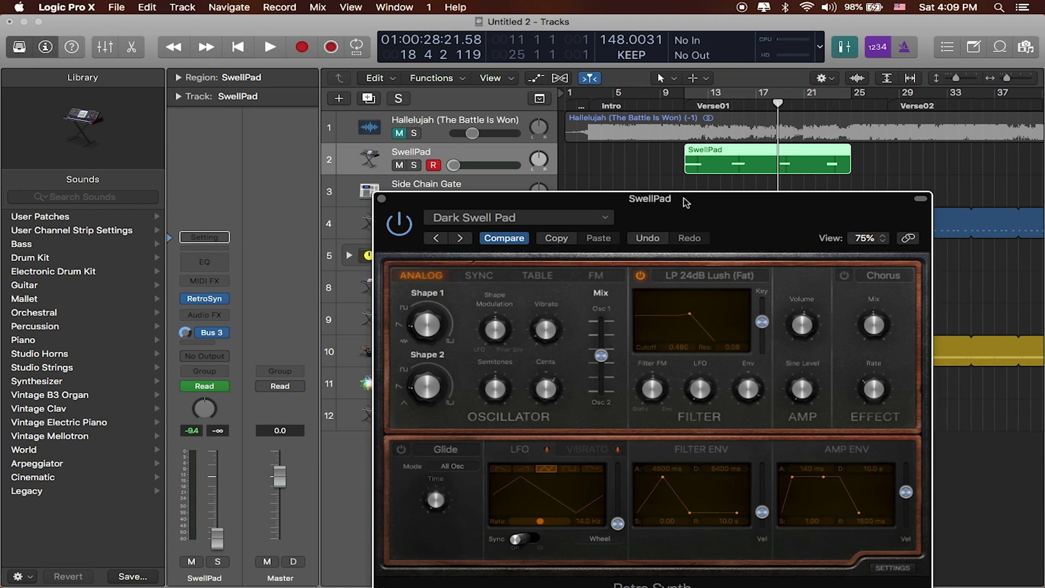
- Show automation lanes to reveal the Cutoff by Env curve peaking at 0.82, with the playhead near bar 9
{"action": "left_click", "coordinate": [538, 81]}
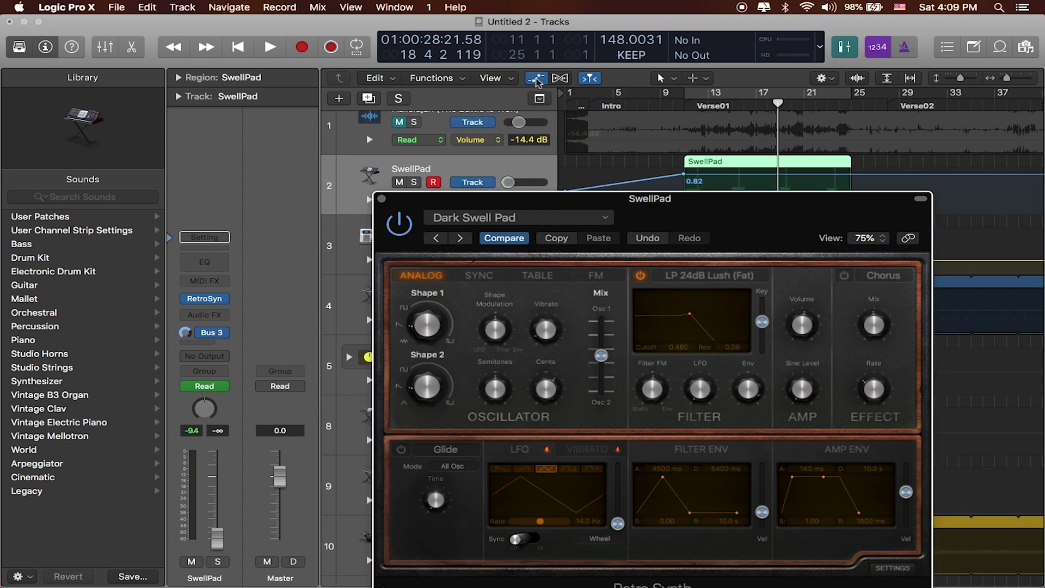
{"action": "left_click_drag", "start_coordinate": [704, 212], "coordinate": [704, 229]}
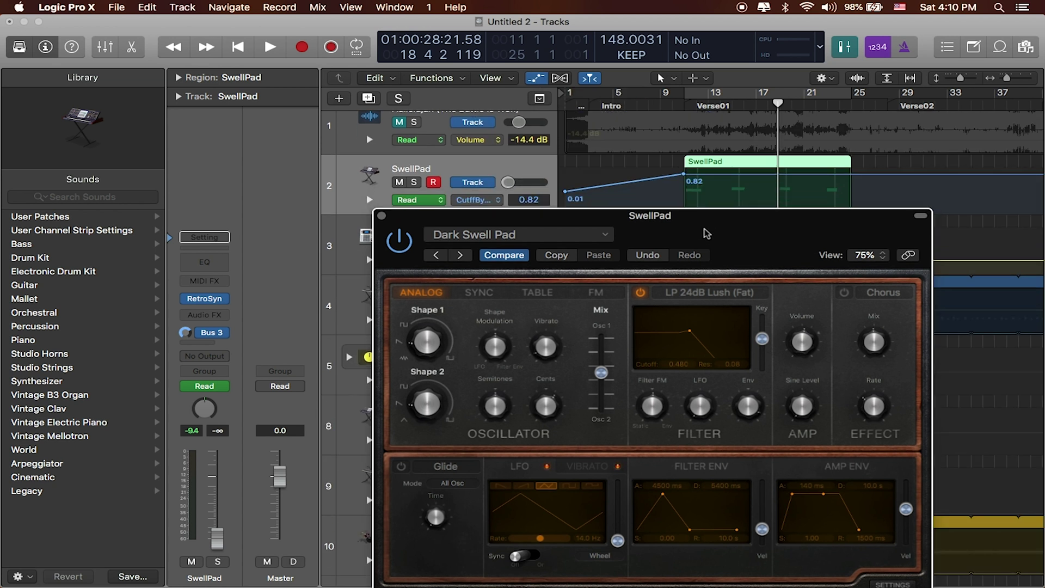
{"action": "left_click", "coordinate": [666, 105]}
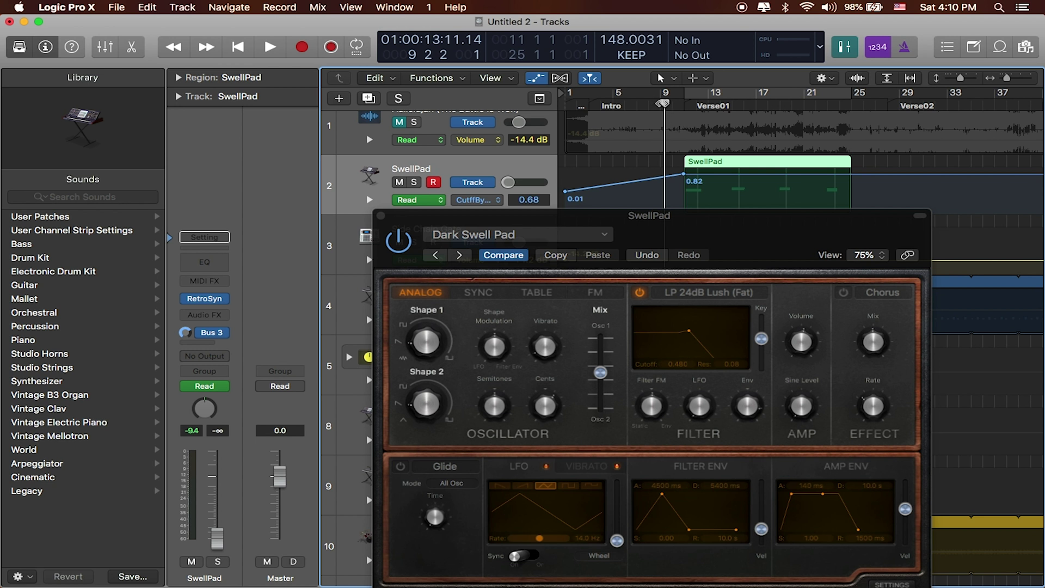
{"action": "left_click_drag", "start_coordinate": [663, 104], "coordinate": [661, 103]}
{"action": "left_click_drag", "start_coordinate": [637, 221], "coordinate": [584, 256]}
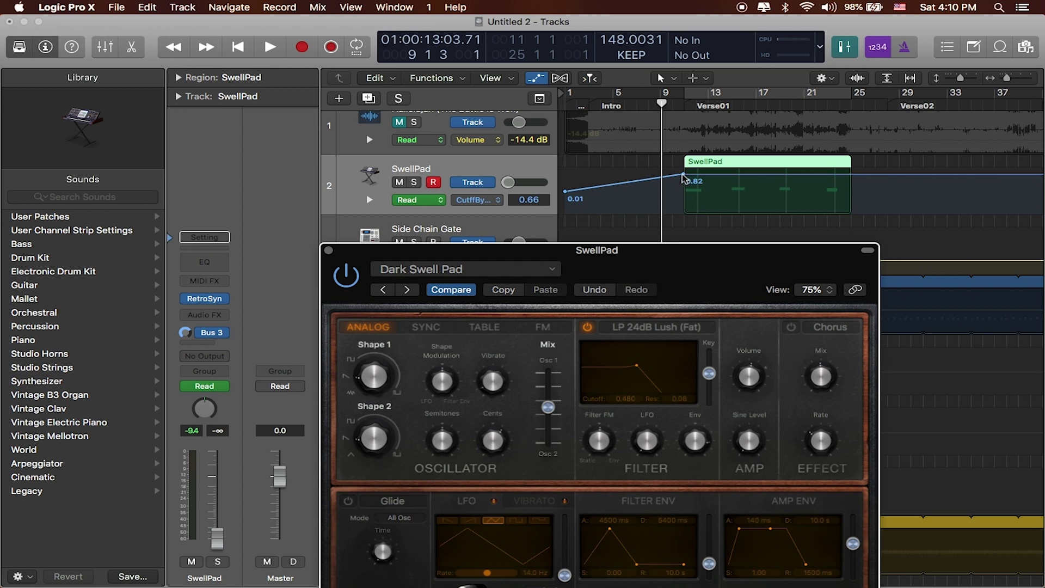
{"action": "left_click_drag", "start_coordinate": [685, 174], "coordinate": [680, 174]}
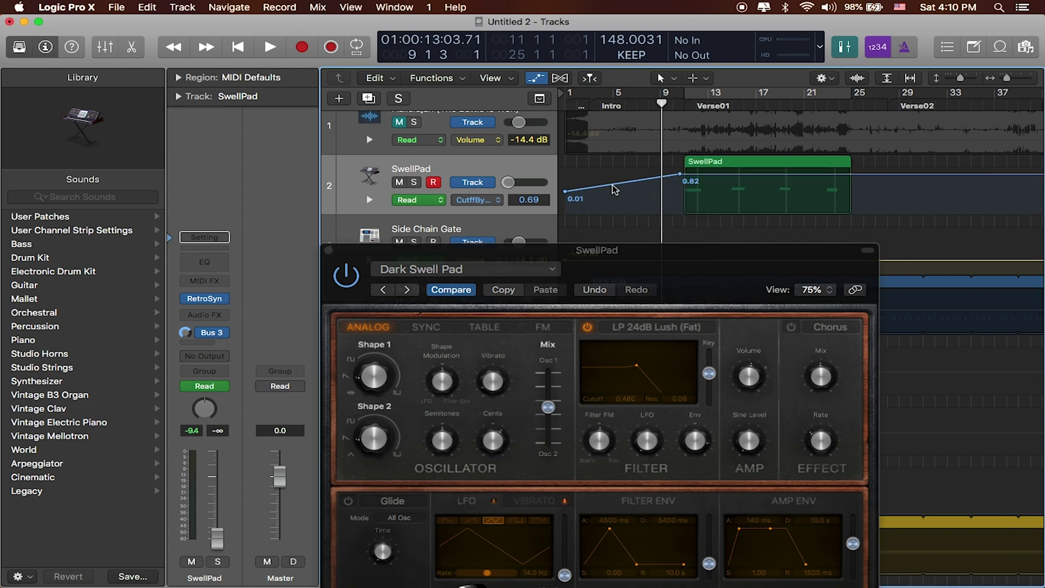
- Pull the region-start Cutoff by Env point down to 0.01, re-add points, and raise one to 0.77
{"action": "left_click_drag", "start_coordinate": [681, 177], "coordinate": [680, 191]}
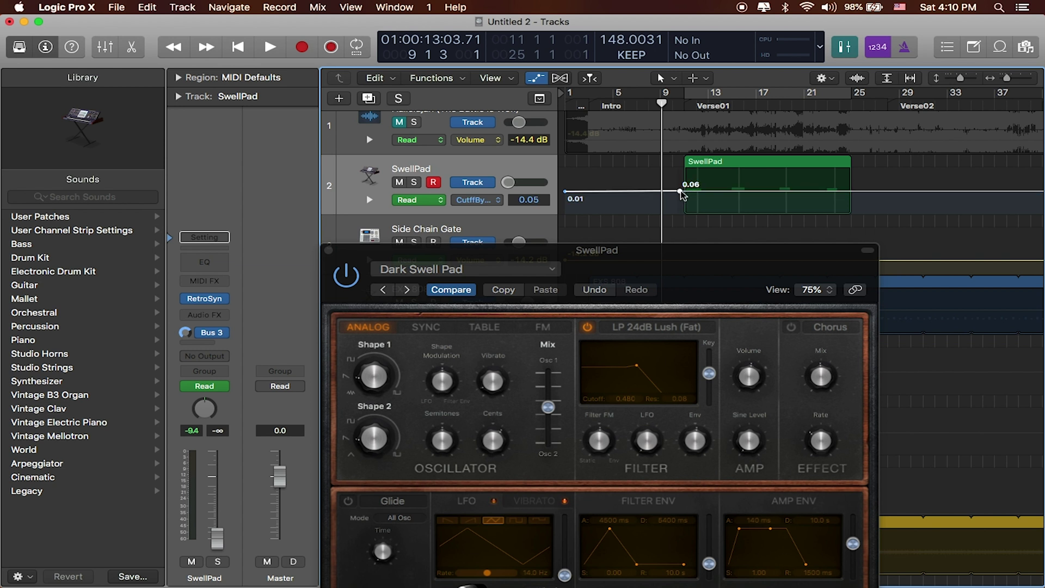
{"action": "left_click", "coordinate": [681, 191]}
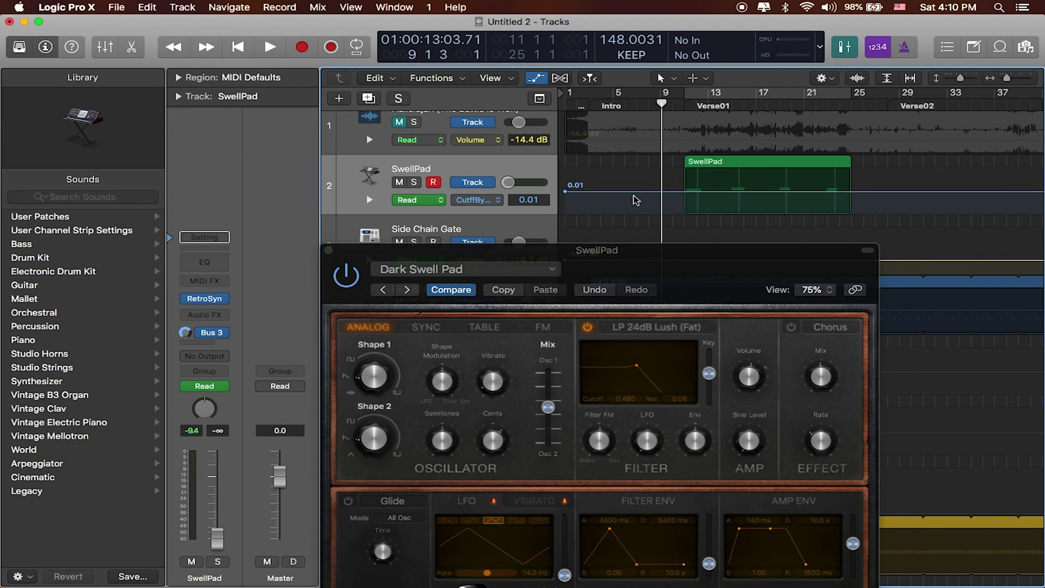
{"action": "left_click", "coordinate": [683, 191]}
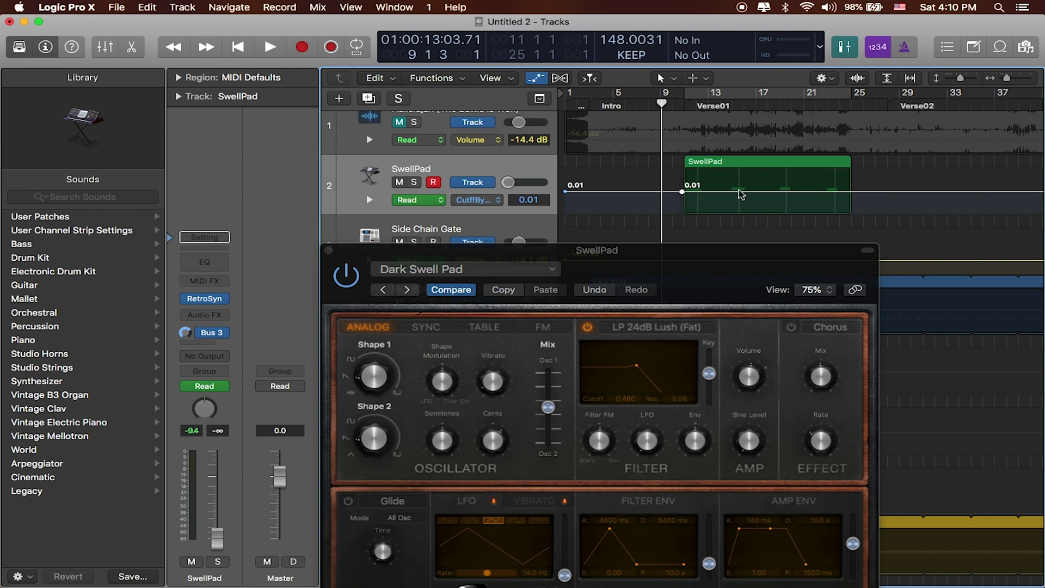
{"action": "left_click", "coordinate": [772, 192]}
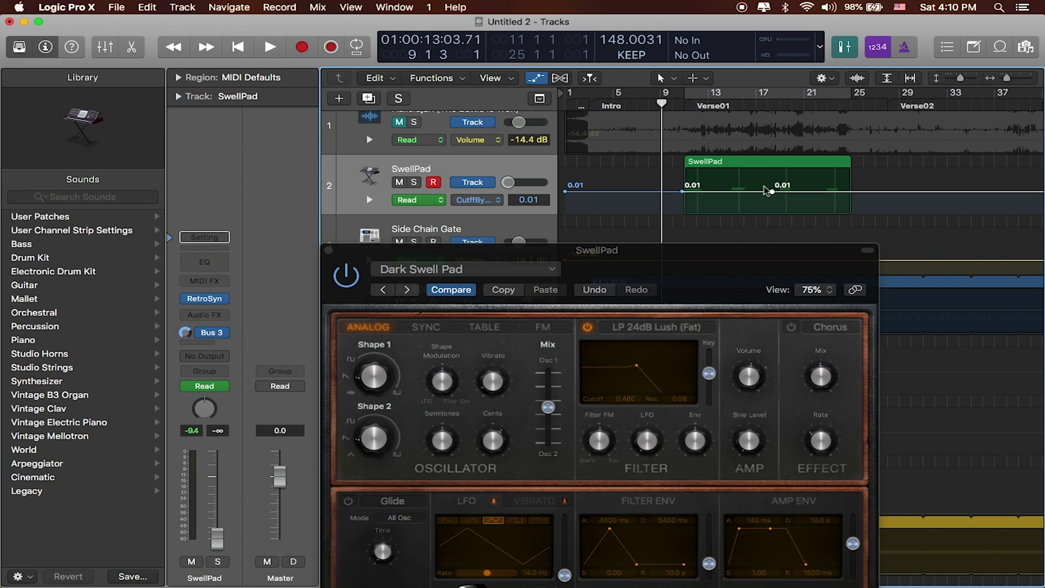
{"action": "left_click", "coordinate": [773, 192]}
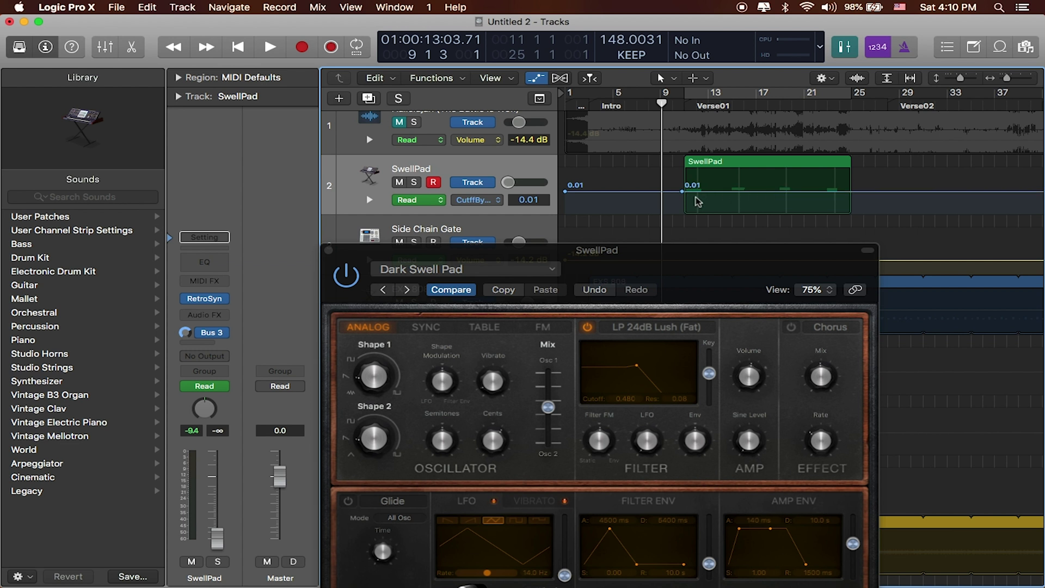
{"action": "left_click", "coordinate": [697, 192]}
{"action": "left_click_drag", "start_coordinate": [696, 192], "coordinate": [725, 197]}
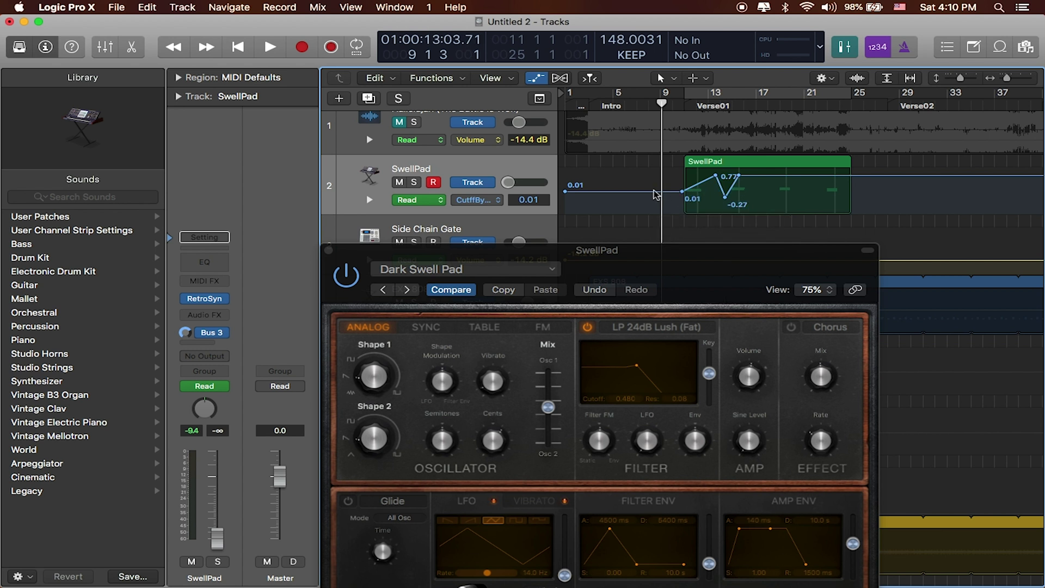
- Play the SwellPad automation from around bar 11 and stop near bar 16
{"action": "left_click", "coordinate": [687, 105]}
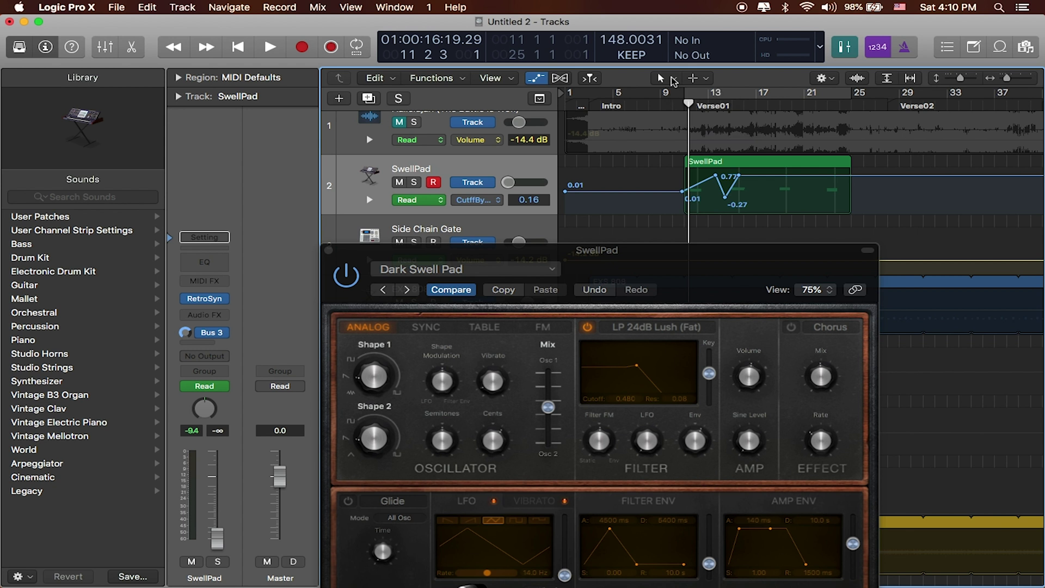
{"action": "key", "text": "space"}
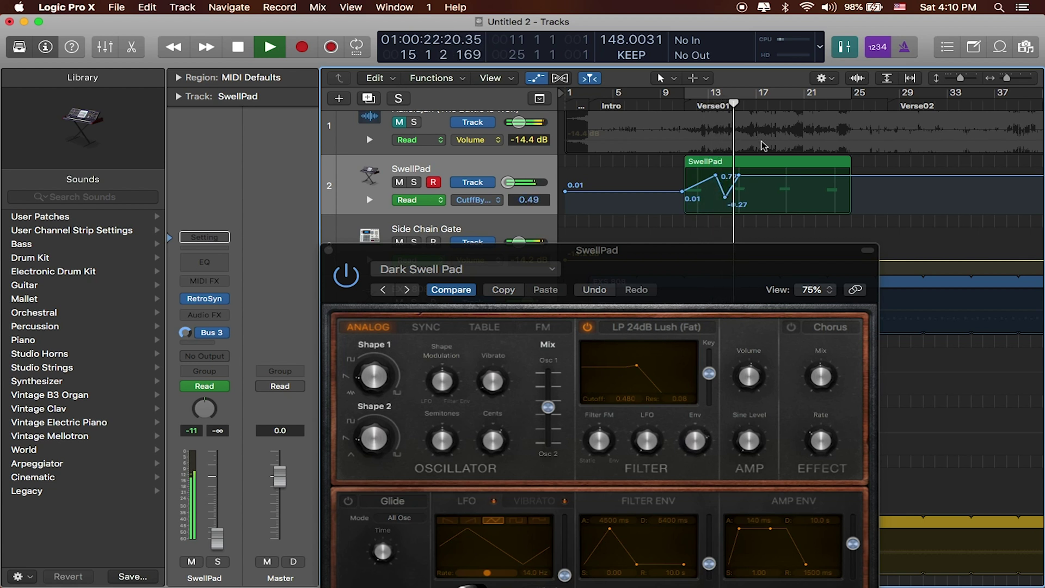
{"action": "key", "text": "space"}
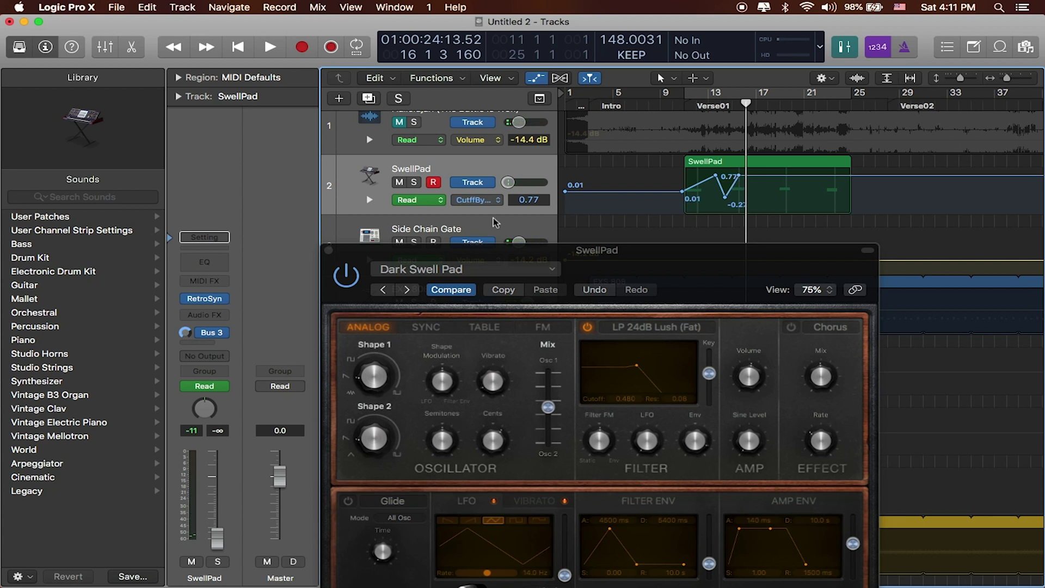
{"action": "left_click", "coordinate": [429, 199]}
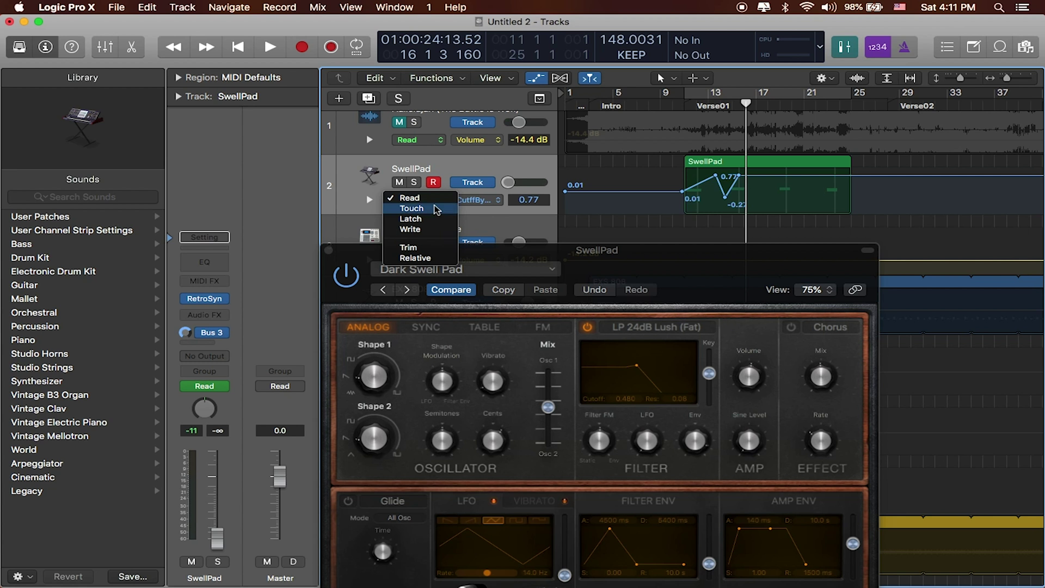
- Switch SwellPad to Touch mode, flatten its existing curve, and set the filter Env to 0.02
{"action": "left_click", "coordinate": [437, 209]}
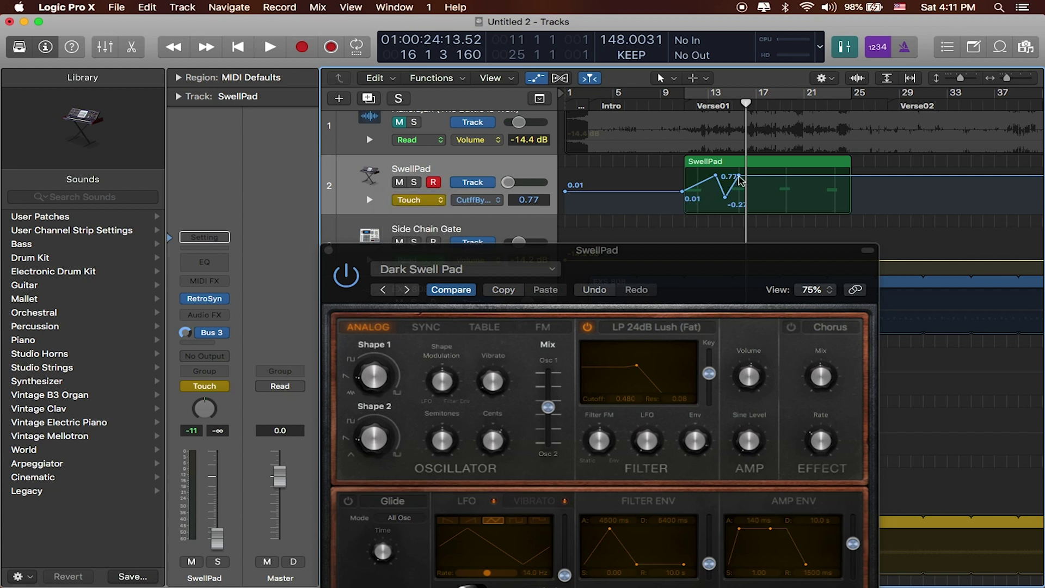
{"action": "left_click_drag", "start_coordinate": [740, 176], "coordinate": [683, 193]}
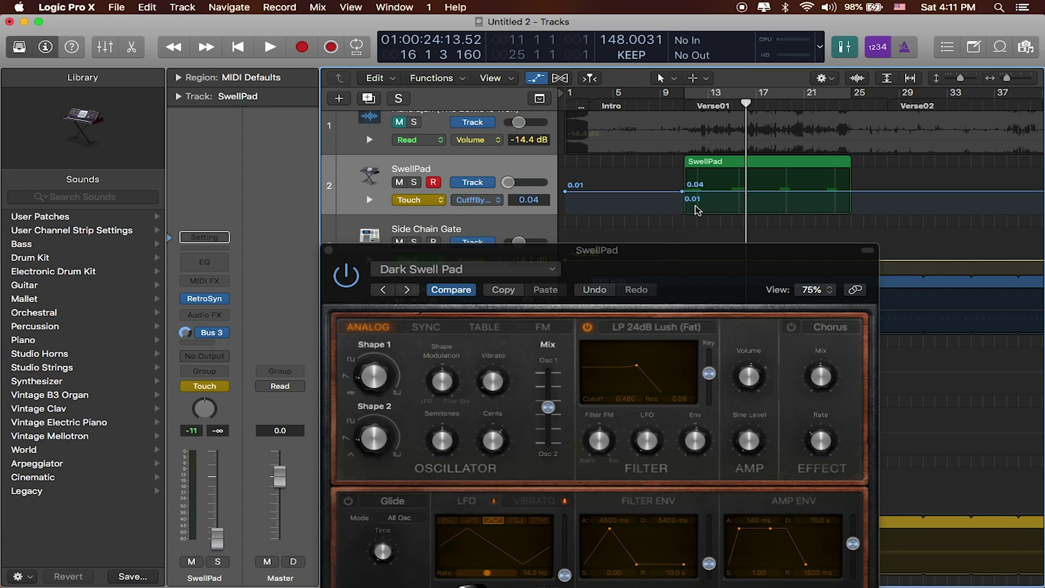
{"action": "mouse_move", "coordinate": [695, 445]}
{"action": "left_click_drag", "start_coordinate": [697, 440], "coordinate": [699, 441]}
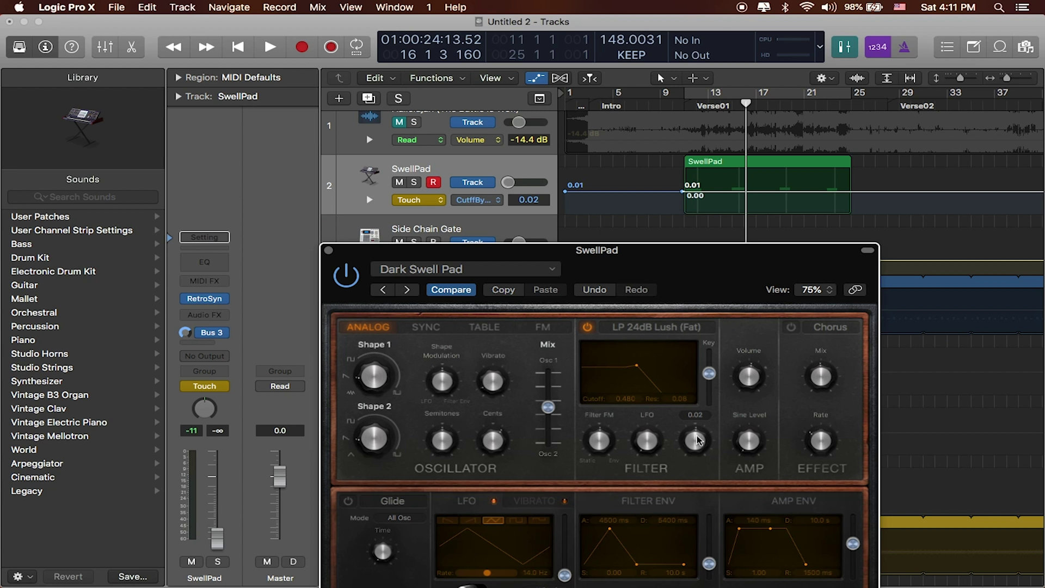
- From Verse01's start, ride the Filter Env knob during playback to record Touch automation peaking near 0.76
{"action": "key", "text": "alt+comma"}
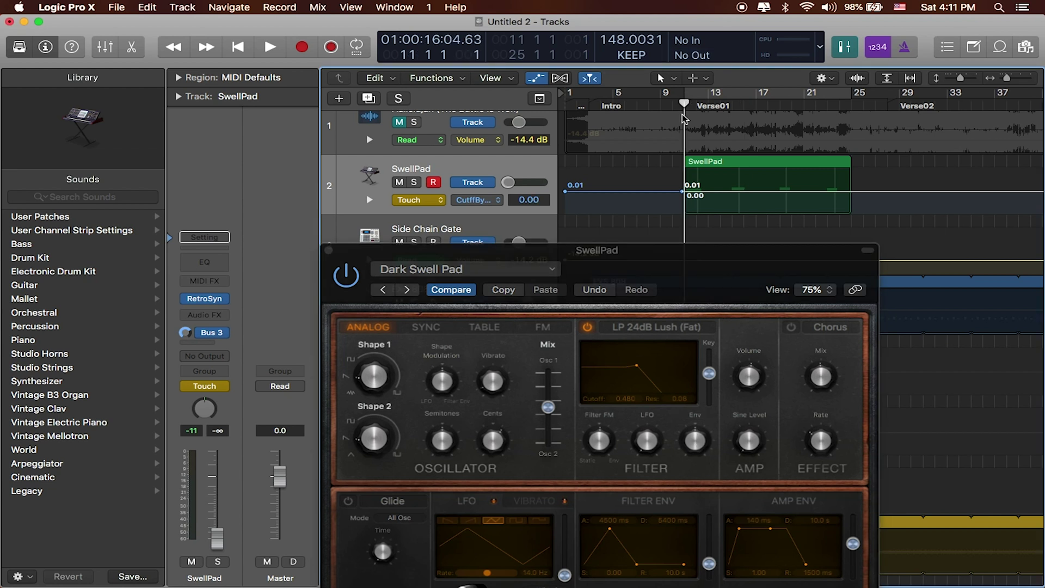
{"action": "key", "text": "space"}
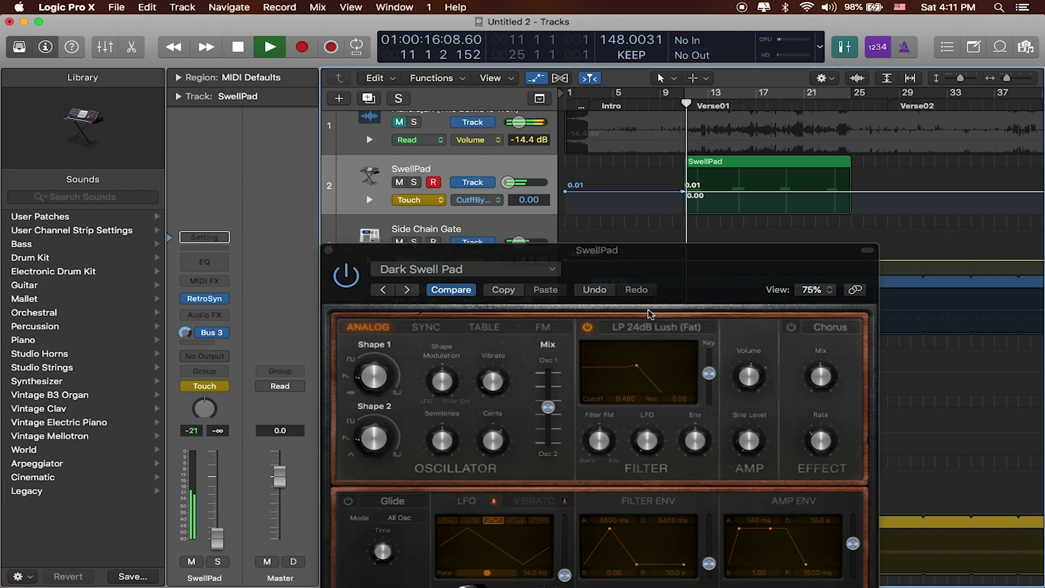
{"action": "mouse_move", "coordinate": [695, 442]}
{"action": "left_mouse_down"}
{"action": "mouse_move", "coordinate": [691, 402]}
{"action": "mouse_move", "coordinate": [694, 442]}
{"action": "left_mouse_up"}
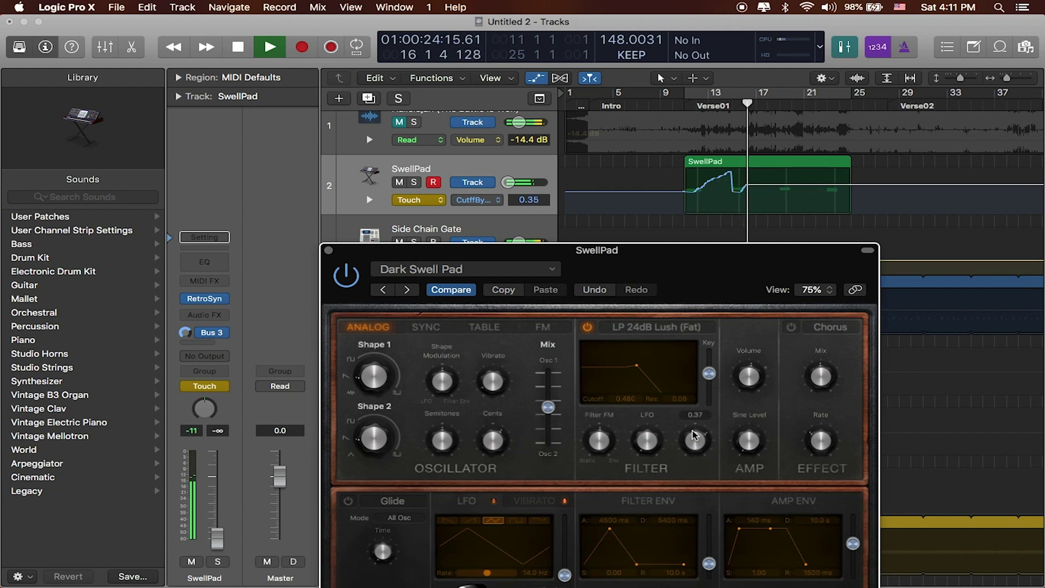
{"action": "mouse_move", "coordinate": [694, 434]}
{"action": "left_mouse_down"}
{"action": "mouse_move", "coordinate": [689, 390]}
{"action": "mouse_move", "coordinate": [697, 429]}
{"action": "mouse_move", "coordinate": [694, 392]}
{"action": "mouse_move", "coordinate": [686, 459]}
{"action": "mouse_move", "coordinate": [687, 417]}
{"action": "left_mouse_up"}
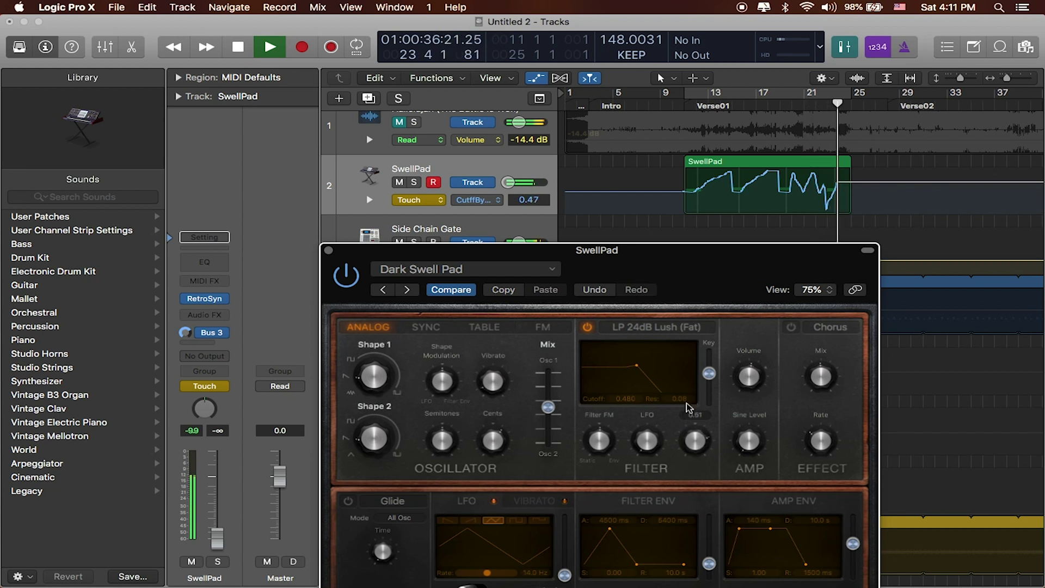
{"action": "key", "text": "space"}
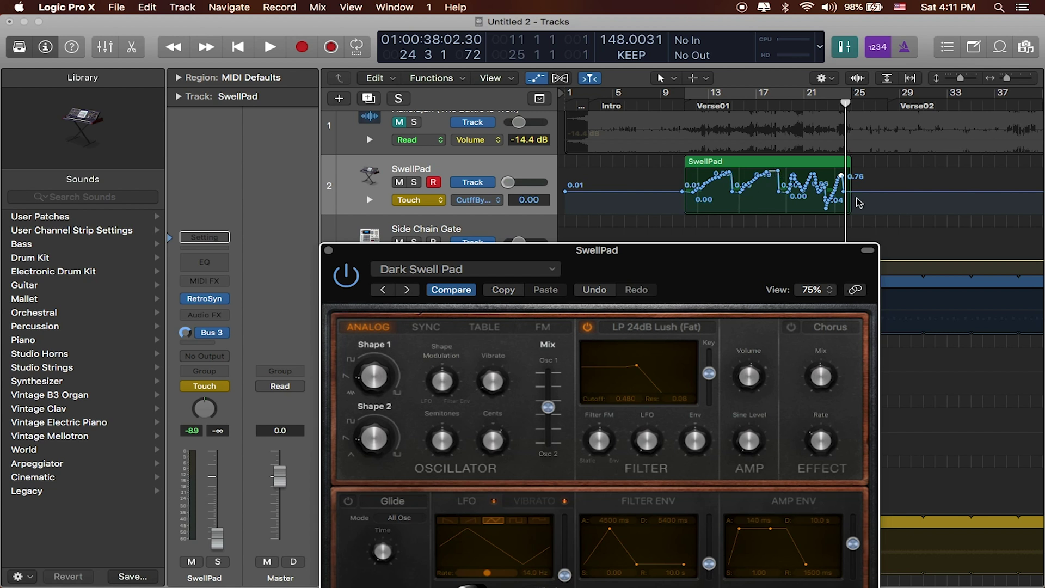
- Set SwellPad to Latch mode and drag the recorded points back to bar 11, leaving a flat 0.00
{"action": "left_click", "coordinate": [442, 201]}
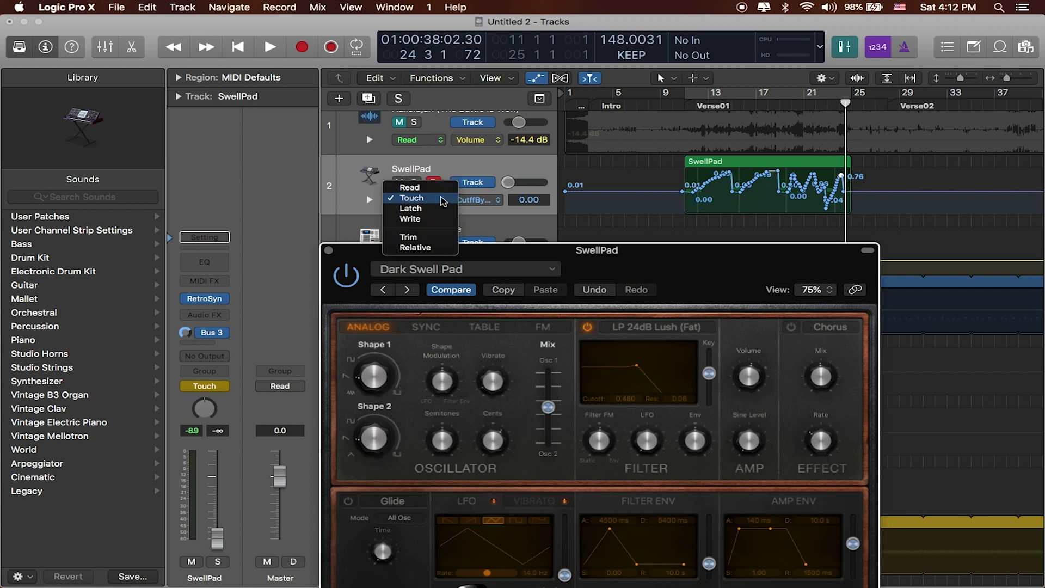
{"action": "left_click", "coordinate": [443, 208]}
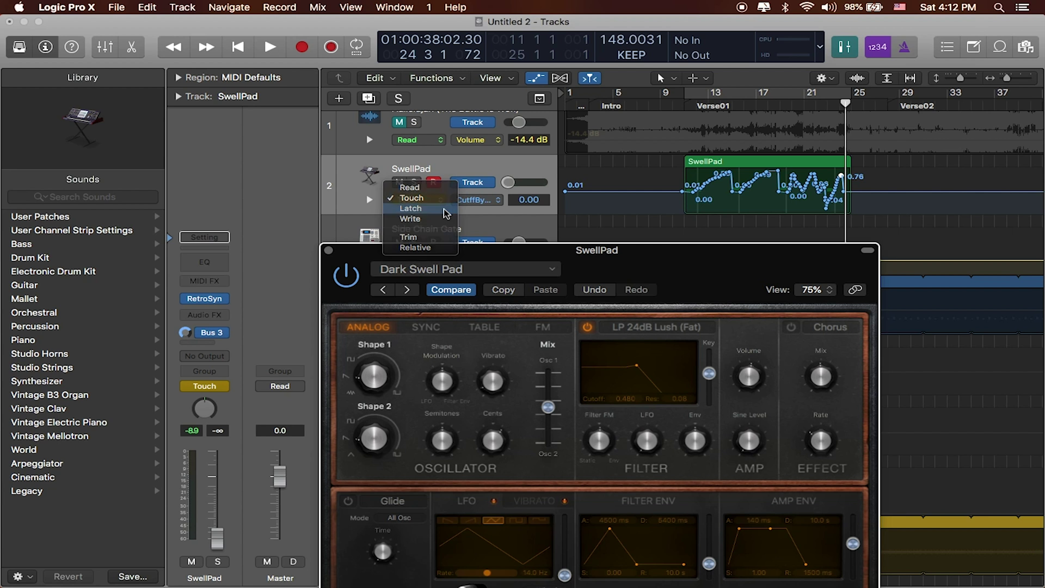
{"action": "left_click_drag", "start_coordinate": [845, 195], "coordinate": [683, 192]}
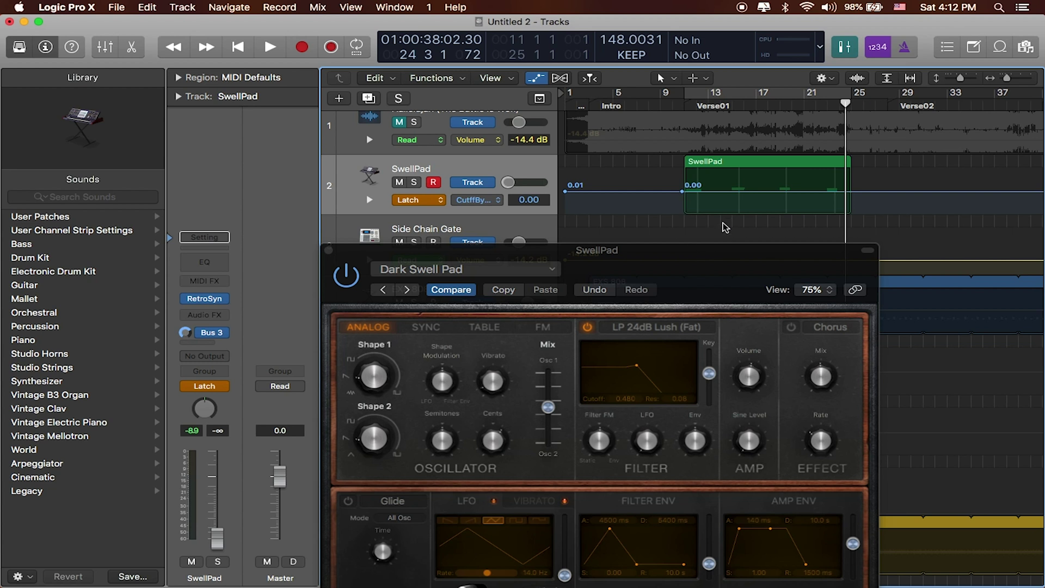
- From around bar 10, ride the Filter Env knob during playback so the Latch curve holds at 0.74
{"action": "left_click", "coordinate": [681, 100]}
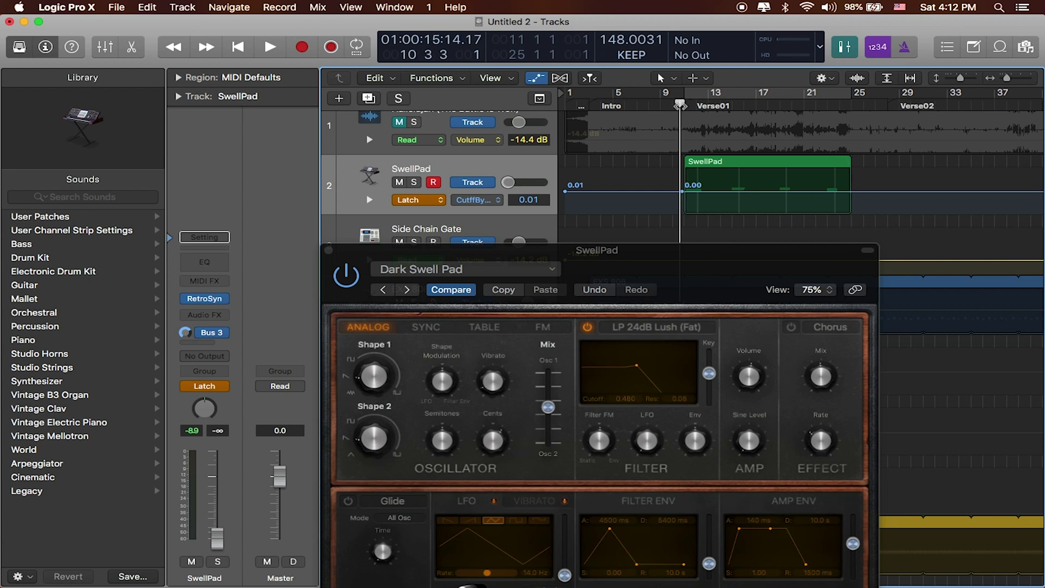
{"action": "key", "text": "space"}
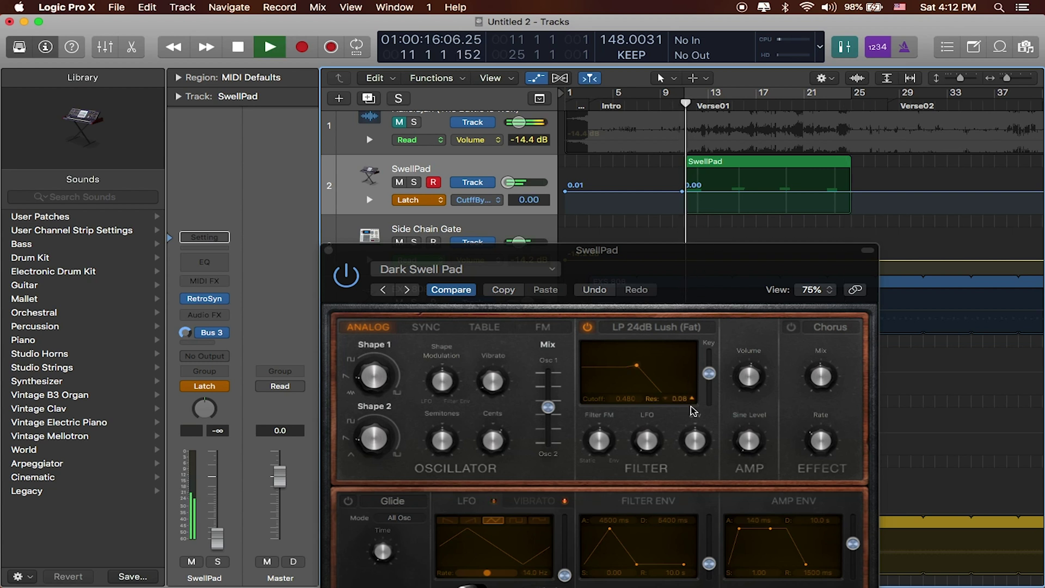
{"action": "left_click_drag", "start_coordinate": [692, 434], "coordinate": [698, 408]}
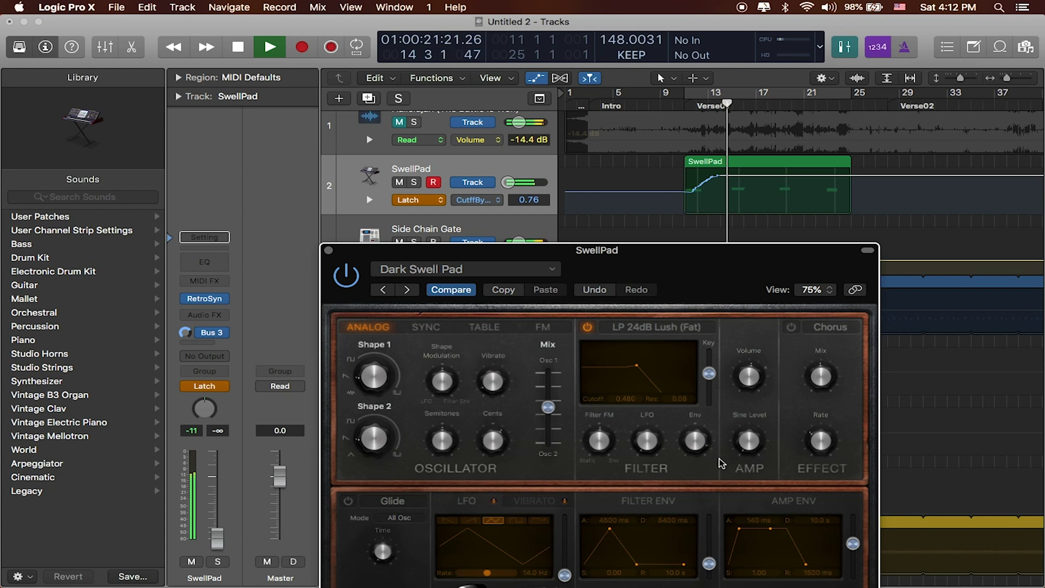
{"action": "mouse_move", "coordinate": [695, 437]}
{"action": "left_mouse_down"}
{"action": "mouse_move", "coordinate": [698, 469]}
{"action": "mouse_move", "coordinate": [696, 421]}
{"action": "mouse_move", "coordinate": [700, 469]}
{"action": "mouse_move", "coordinate": [692, 434]}
{"action": "left_mouse_up"}
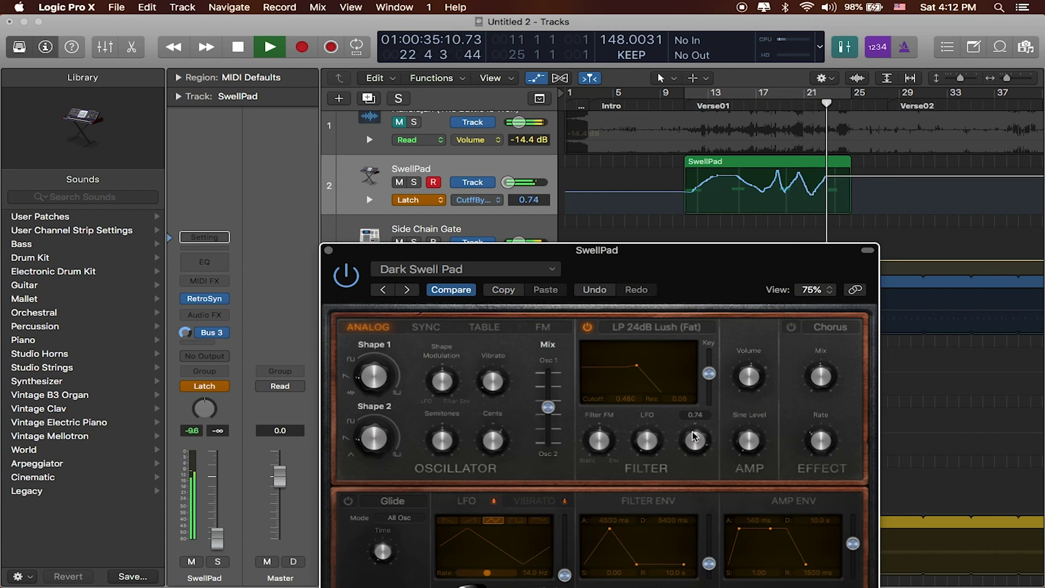
{"action": "key", "text": "space"}
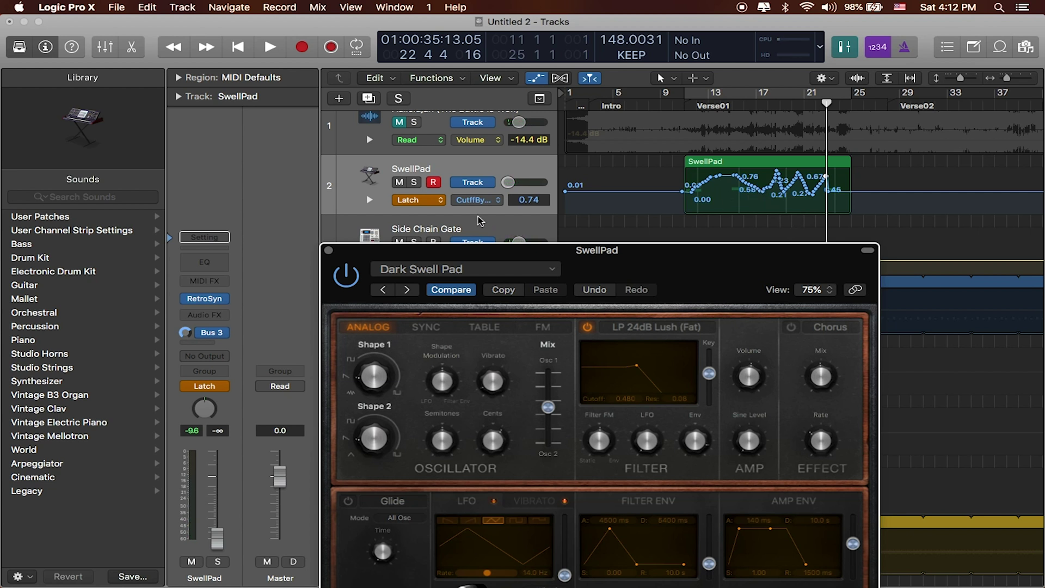
- Set SwellPad's automation mode to Write and move the playhead back to bar 11
{"action": "left_click", "coordinate": [440, 200]}
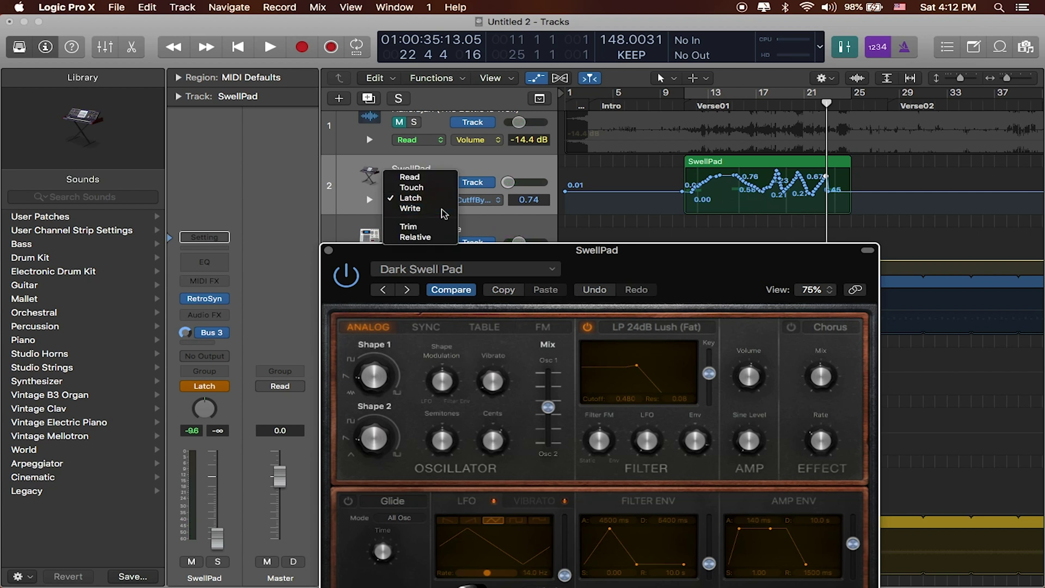
{"action": "left_click", "coordinate": [444, 211]}
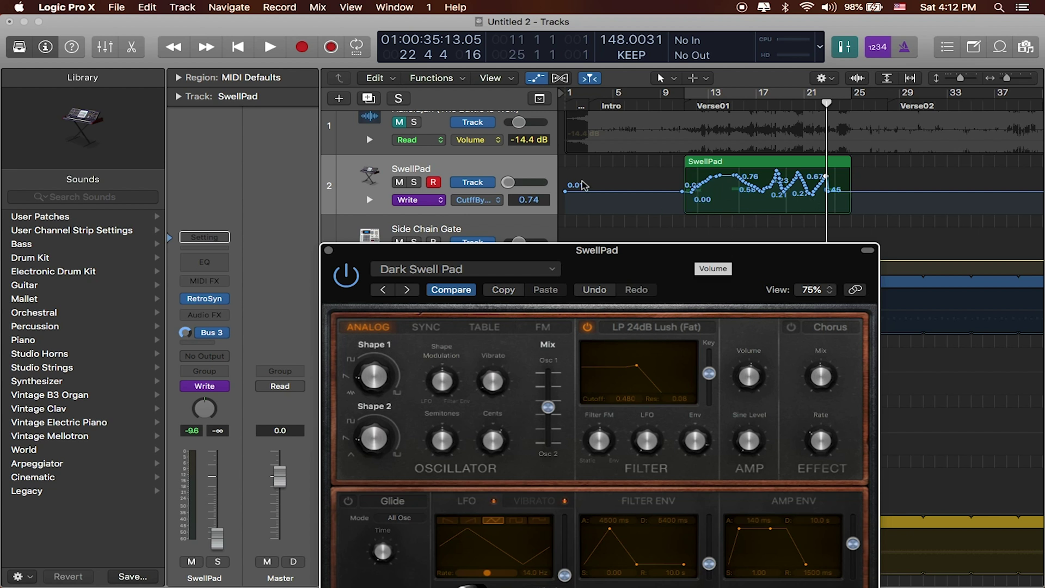
{"action": "left_click", "coordinate": [680, 106]}
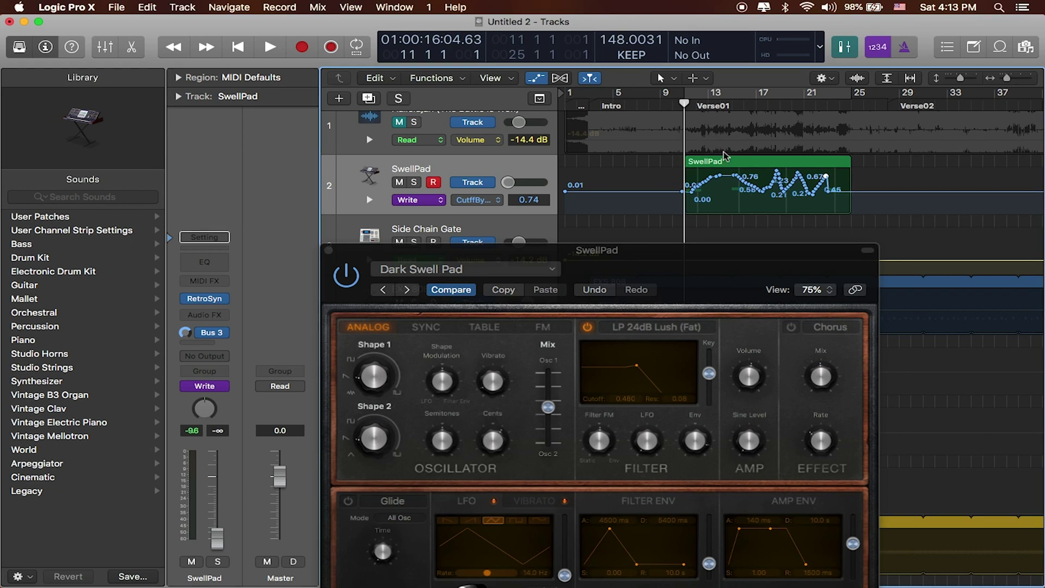
- Play and stop in Write mode, then drag the last Cutoff by Env point back to bar 10 to flatten it
{"action": "key", "text": "space"}
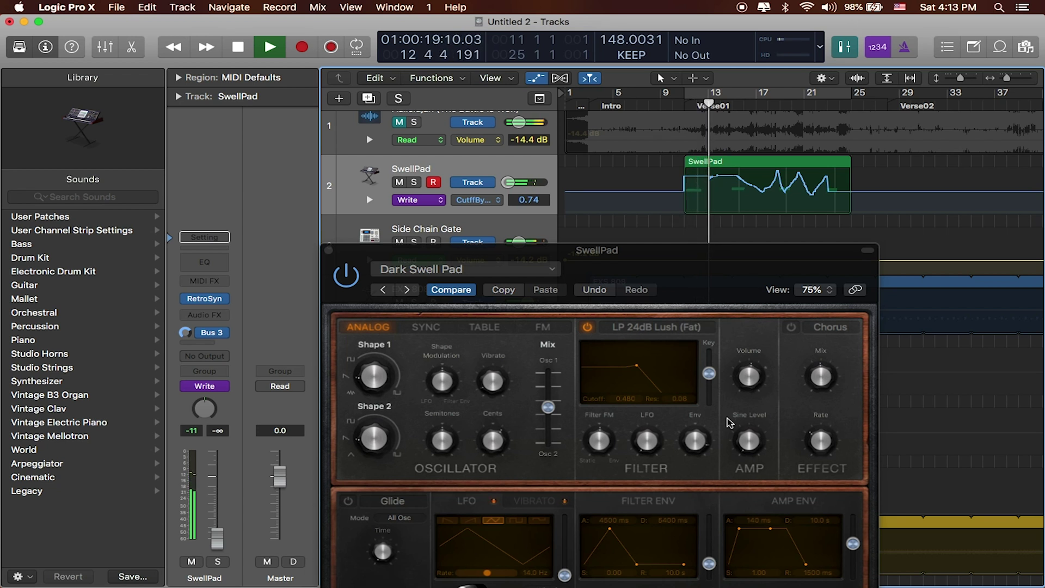
{"action": "mouse_move", "coordinate": [696, 445]}
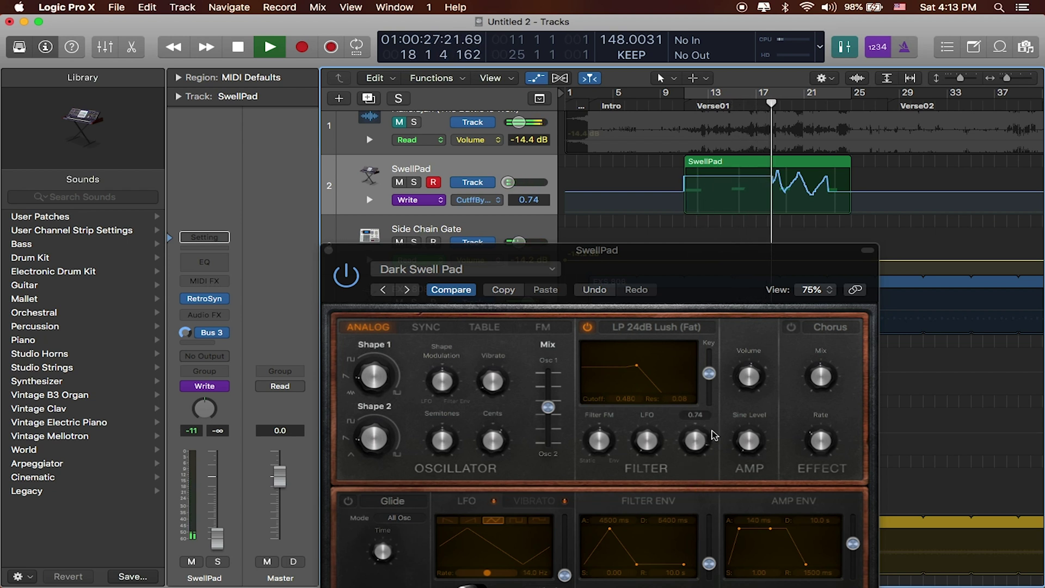
{"action": "key", "text": "space"}
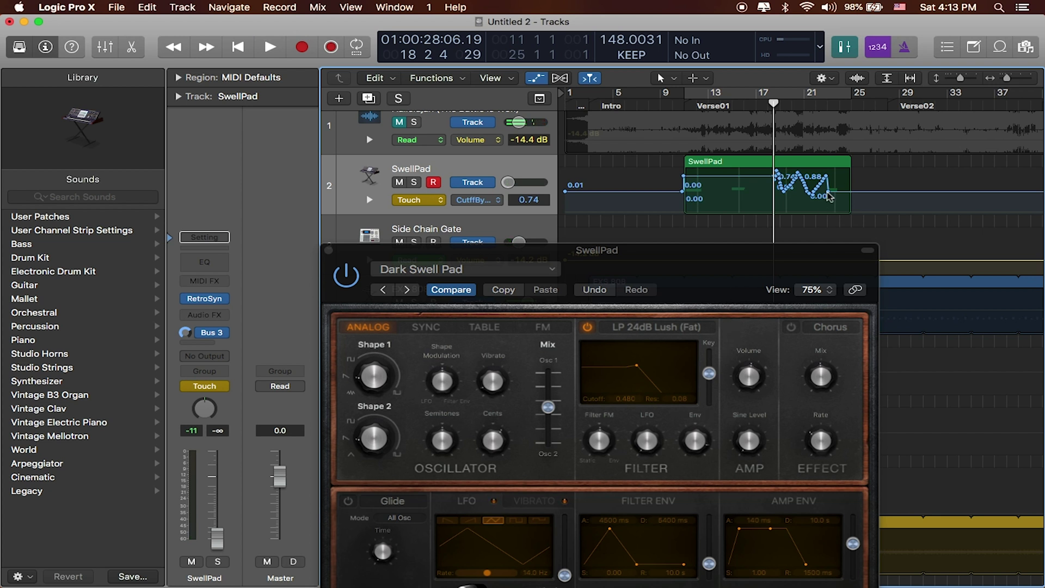
{"action": "left_click_drag", "start_coordinate": [829, 191], "coordinate": [683, 193]}
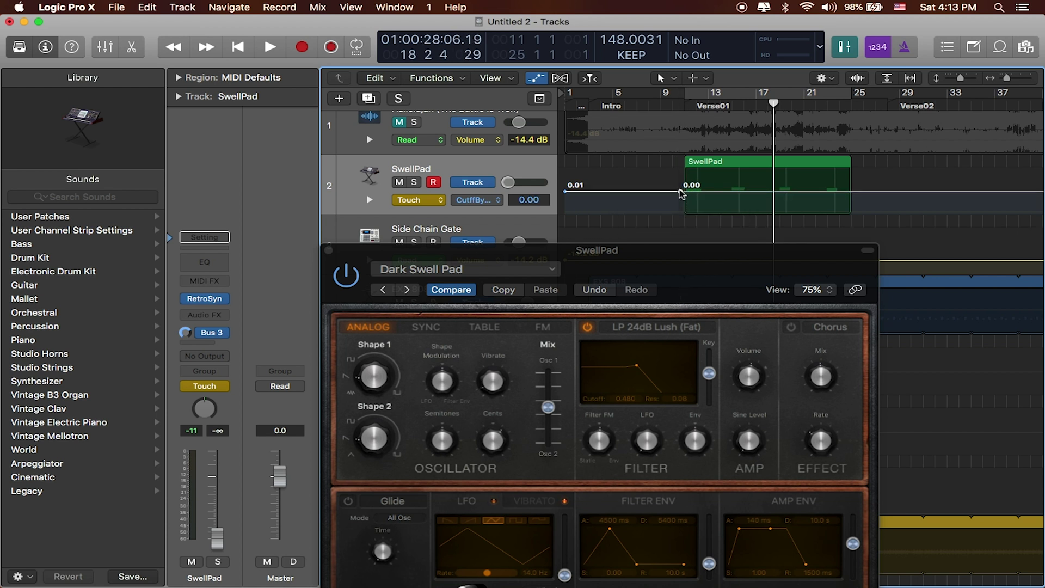
- Return the playhead to bar 11 and keep SwellPad's automation mode on Touch
{"action": "key", "text": "space"}
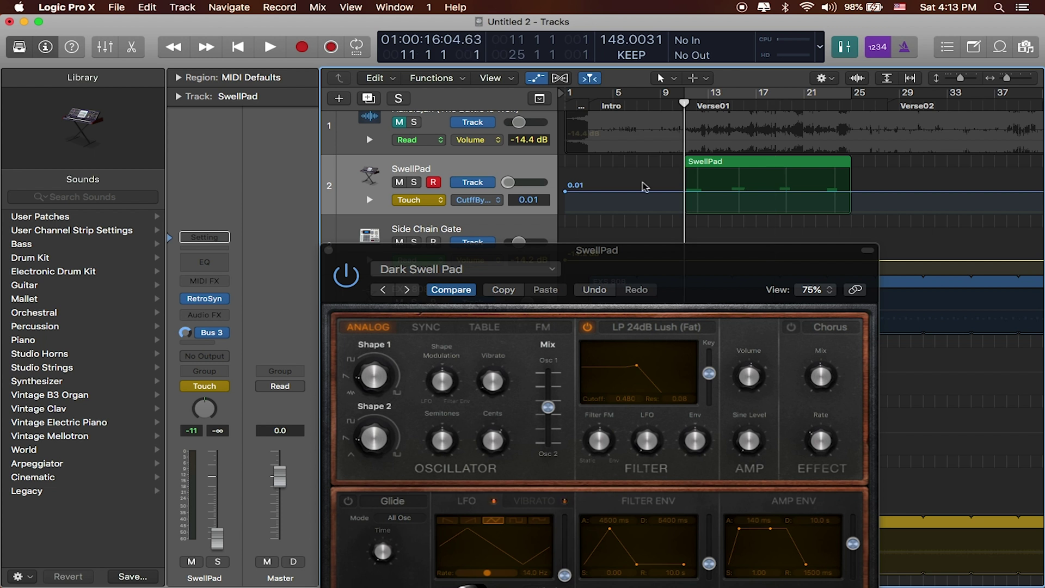
{"action": "left_click", "coordinate": [434, 205]}
{"action": "left_click", "coordinate": [433, 200]}
- Play and raise the Filter Env knob to record Cutoff by Env swells in Touch mode
{"action": "key", "text": "space"}
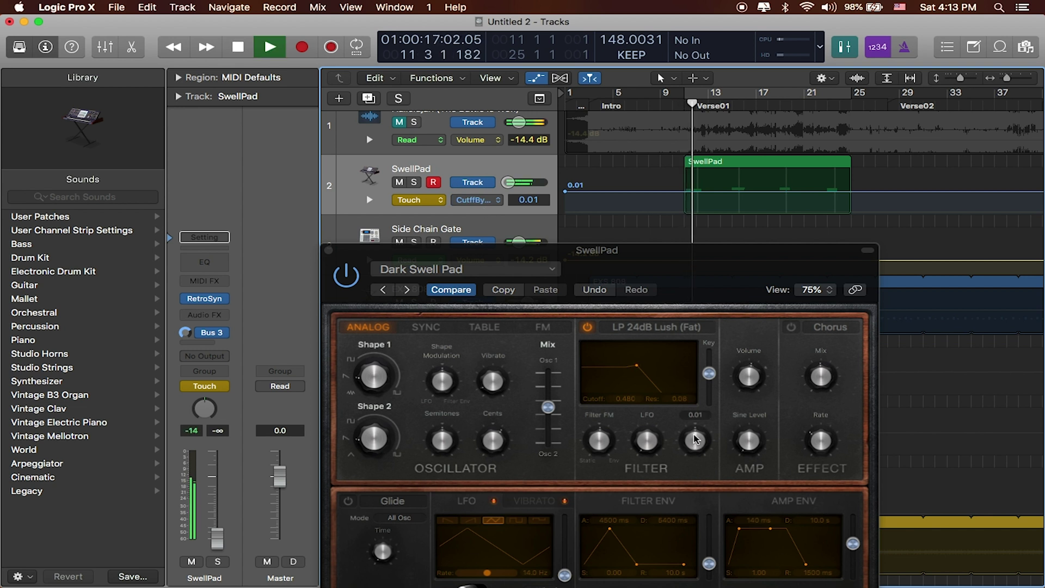
{"action": "mouse_move", "coordinate": [695, 440]}
{"action": "left_mouse_down"}
{"action": "mouse_move", "coordinate": [697, 397]}
{"action": "mouse_move", "coordinate": [692, 451]}
{"action": "mouse_move", "coordinate": [690, 396]}
{"action": "left_mouse_up"}
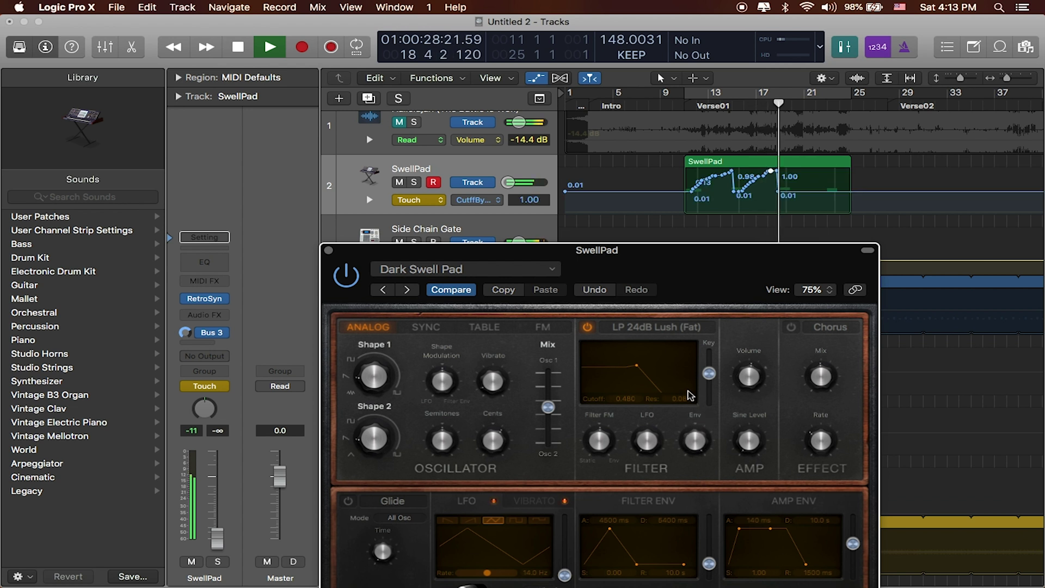